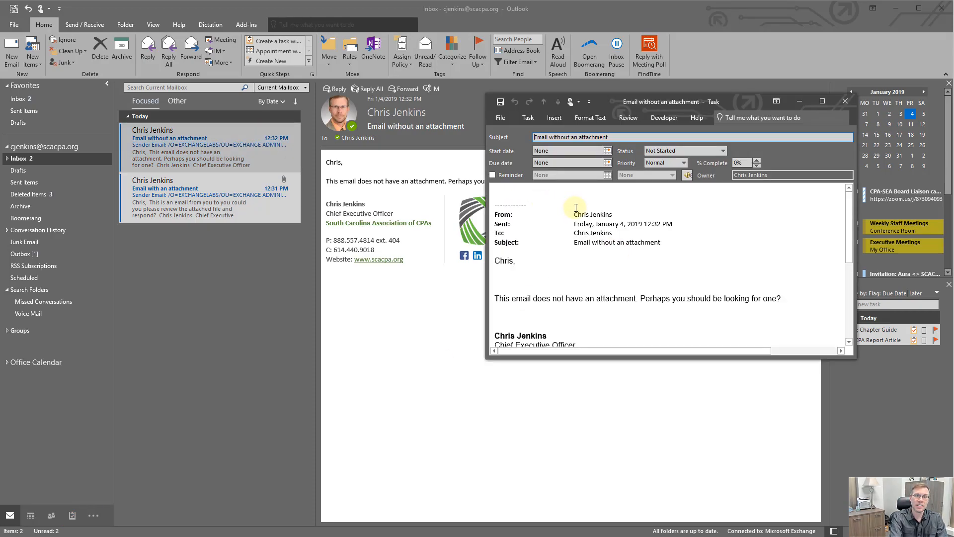
# - Set the start date of the "Email without an attachment" task to Mon 1/7/2019 and save the task
pyautogui.scroll(-4, 576, 208)
pyautogui.scroll(4, 576, 208)
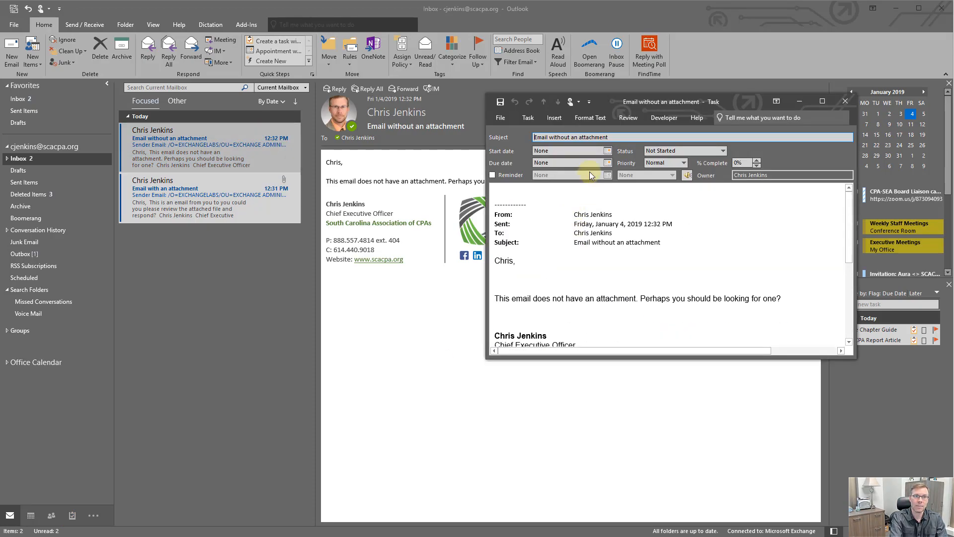
pyautogui.click(607, 150)
pyautogui.click(547, 194)
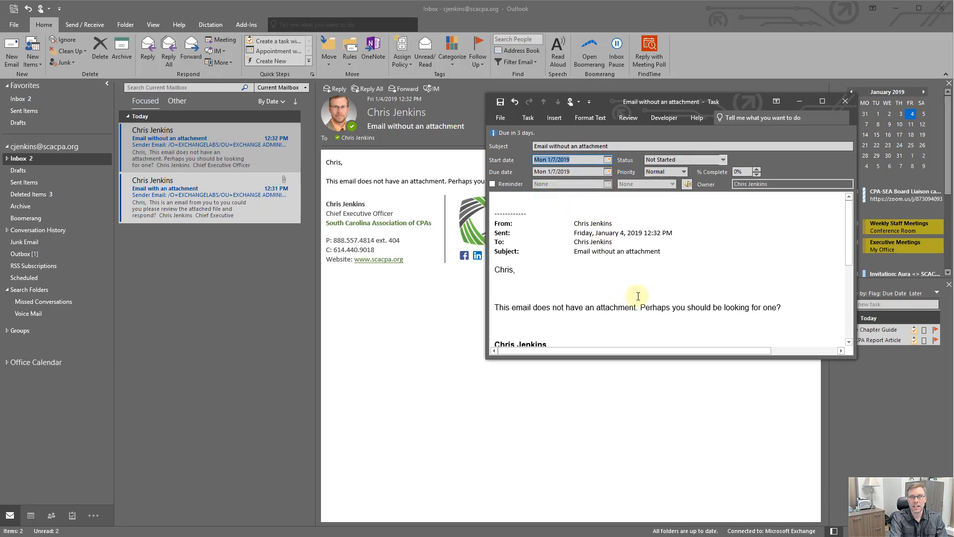
pyautogui.click(845, 102)
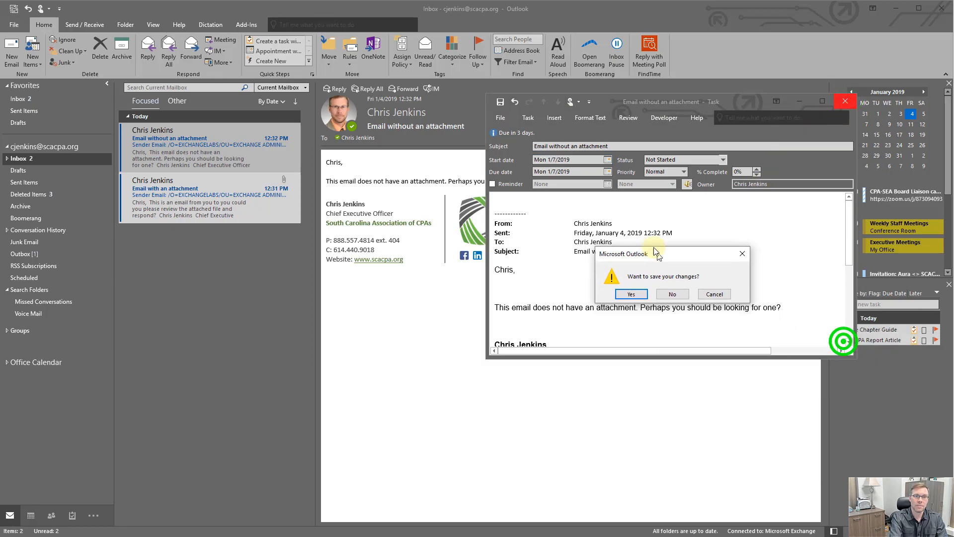
pyautogui.click(637, 300)
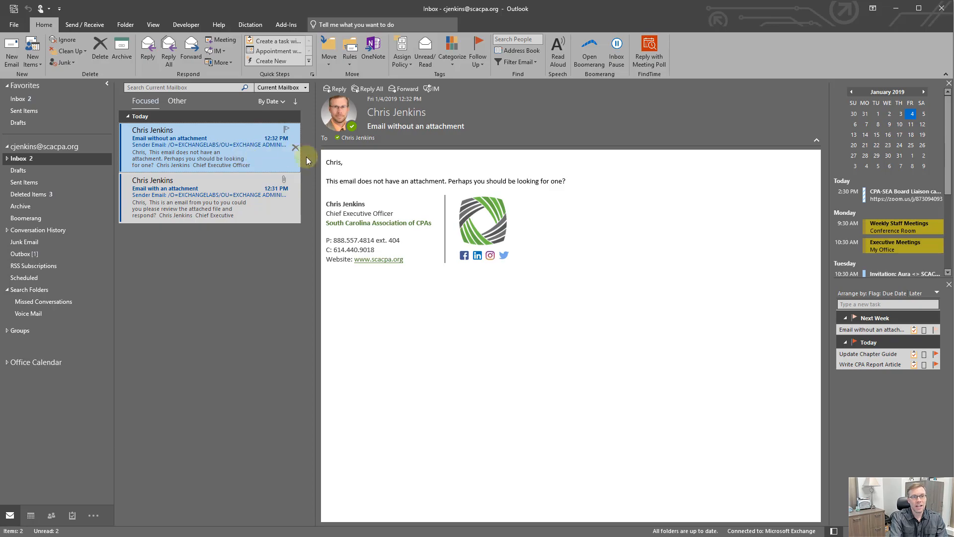
# - Create an appointment from the "Email without an attachment" message, schedule it for Monday 1/7/2019 from 12:00 to 12:30 PM, and save it
pyautogui.moveTo(214, 145); pyautogui.dragTo(199, 165)
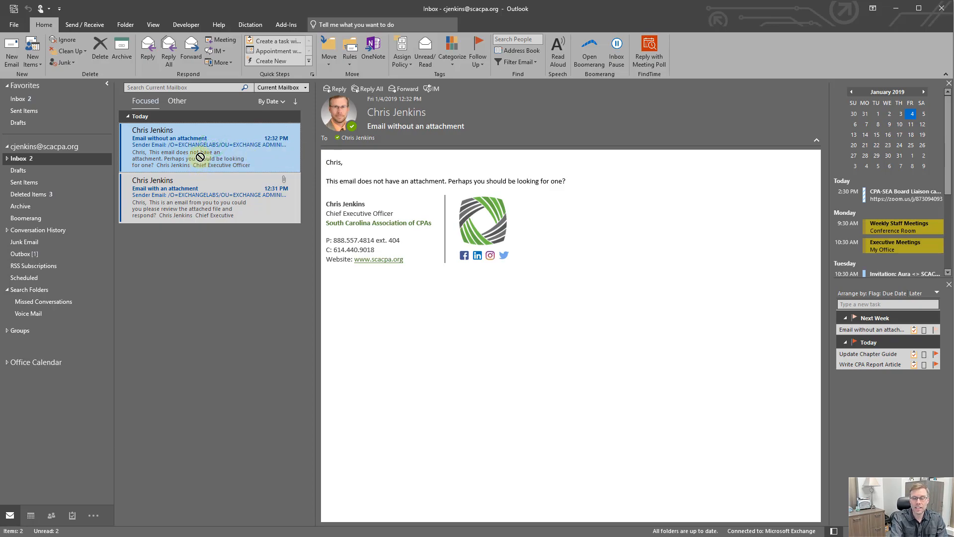
pyautogui.moveTo(200, 157); pyautogui.dragTo(28, 520)
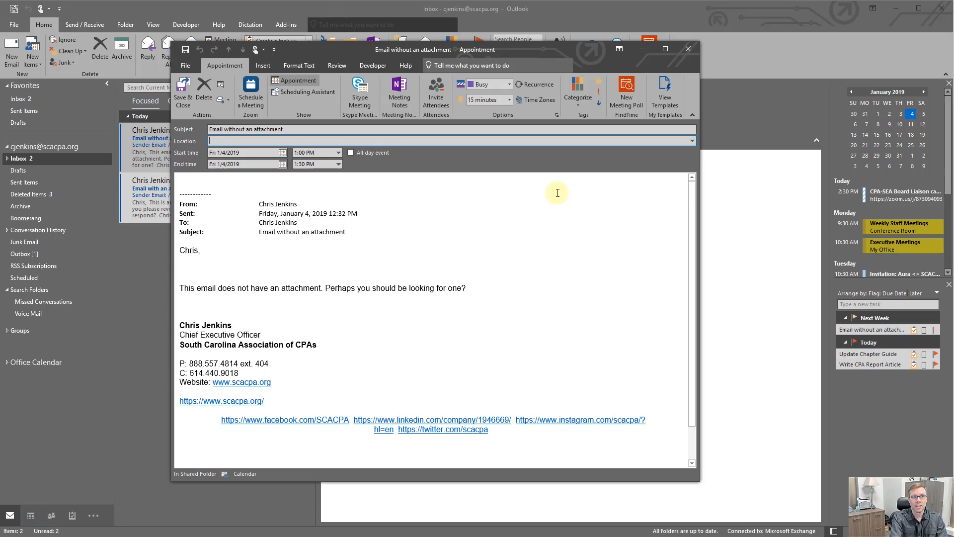
pyautogui.click(308, 92)
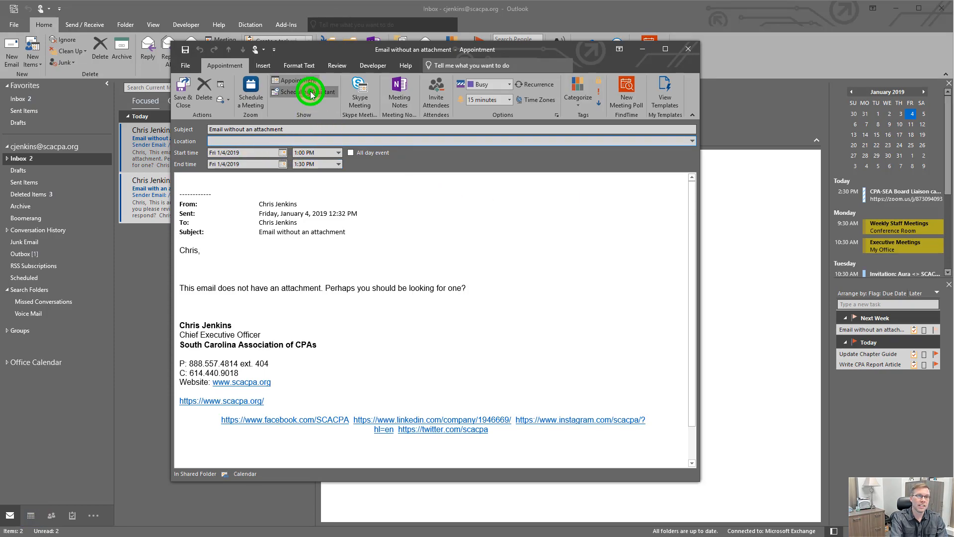
pyautogui.moveTo(553, 163)
pyautogui.mouseDown()
pyautogui.moveTo(639, 162)
pyautogui.moveTo(569, 166)
pyautogui.mouseUp()
pyautogui.moveTo(509, 434); pyautogui.dragTo(521, 434)
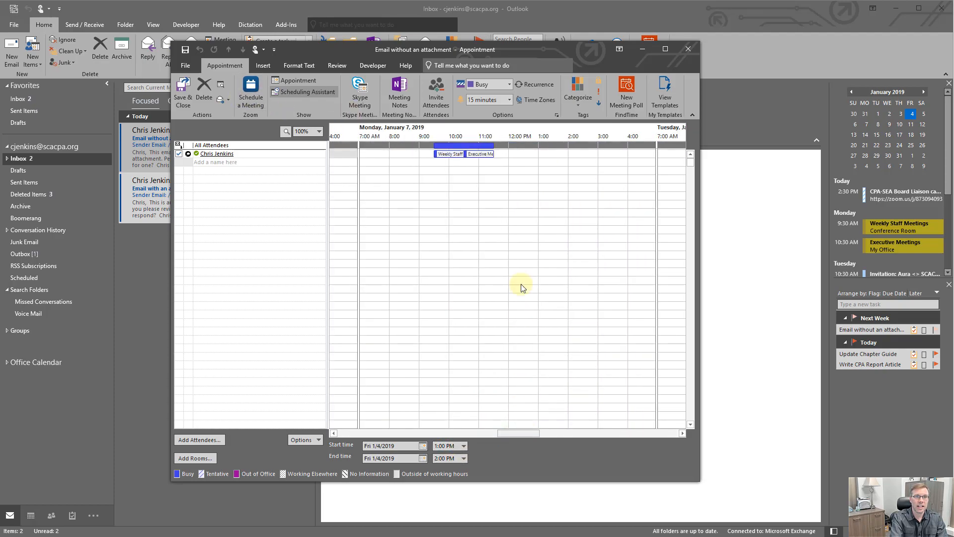
pyautogui.click(512, 155)
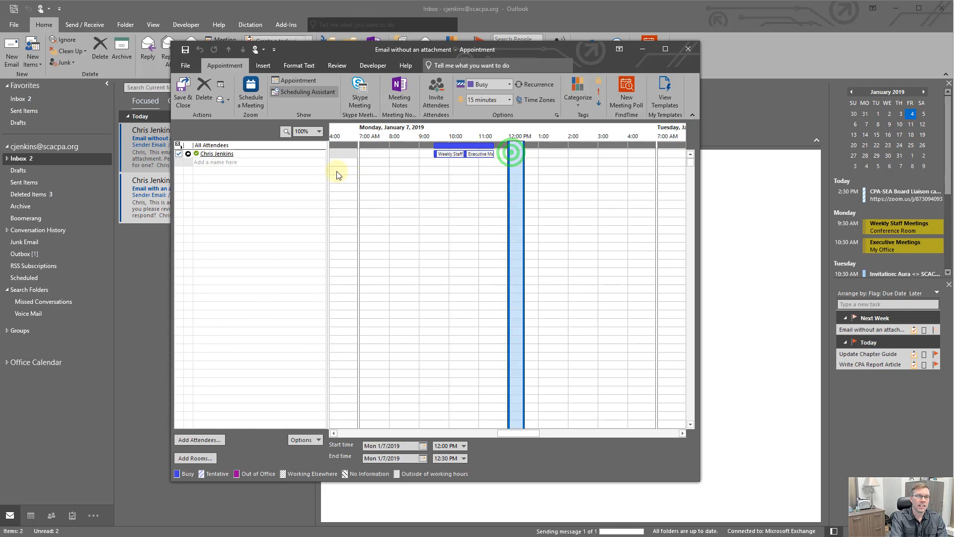
pyautogui.click(183, 93)
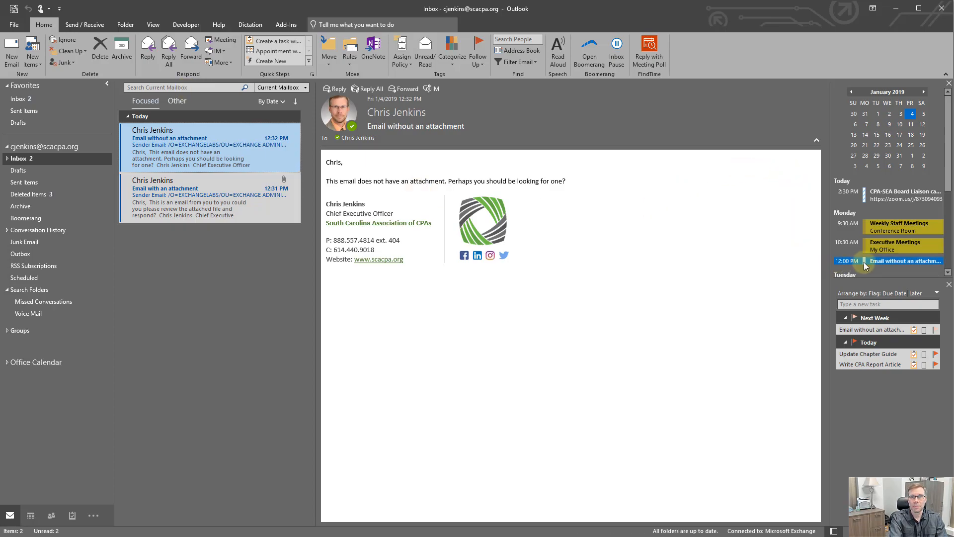
pyautogui.scroll(-1, 866, 260)
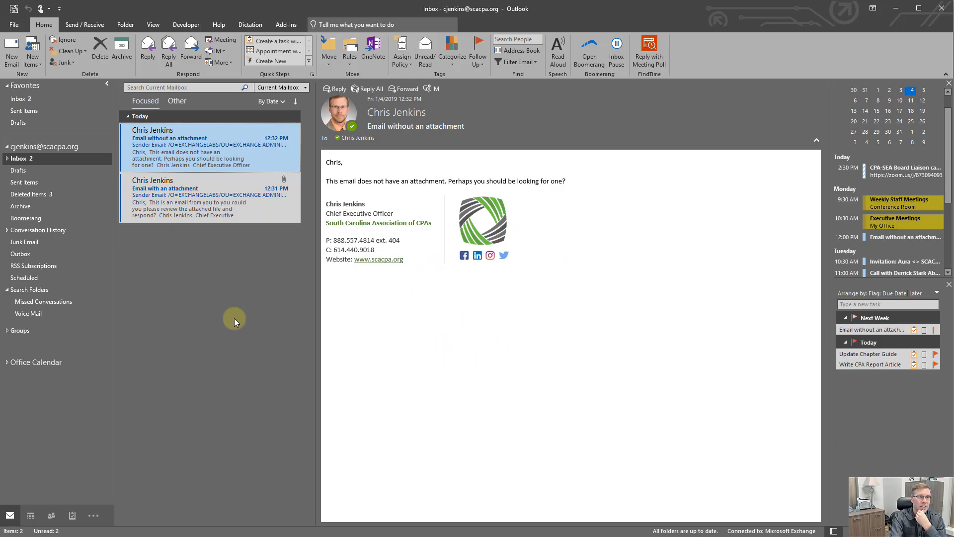
# - Open a new task from the "Email with an attachment" message, examine how the attachment is carried over, and close it unsaved
pyautogui.click(191, 188)
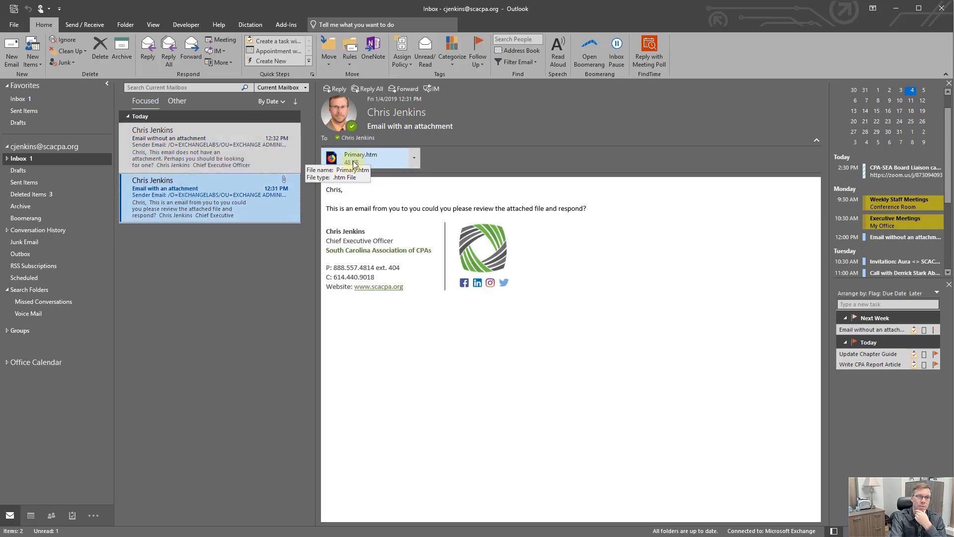
pyautogui.moveTo(235, 194); pyautogui.dragTo(71, 517)
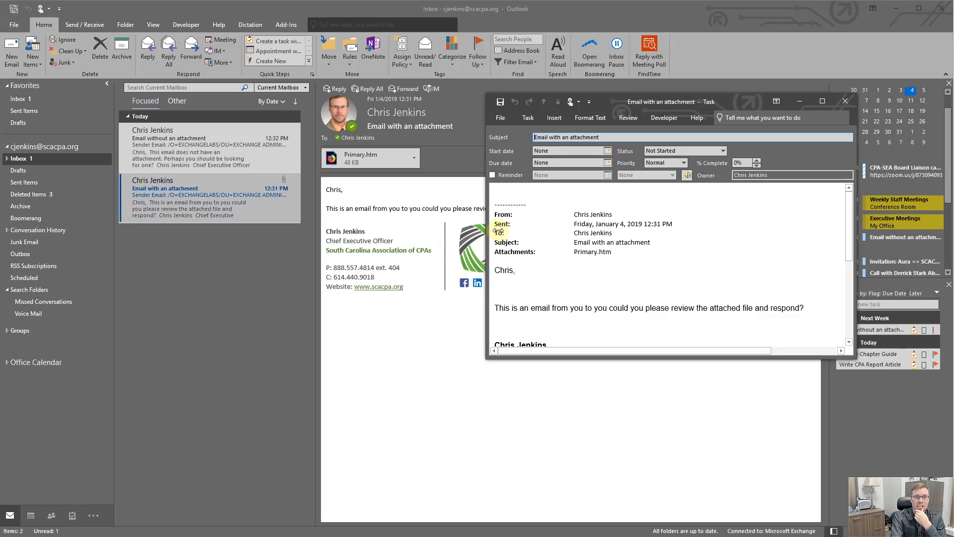
pyautogui.scroll(-3, 605, 279)
pyautogui.scroll(3, 603, 268)
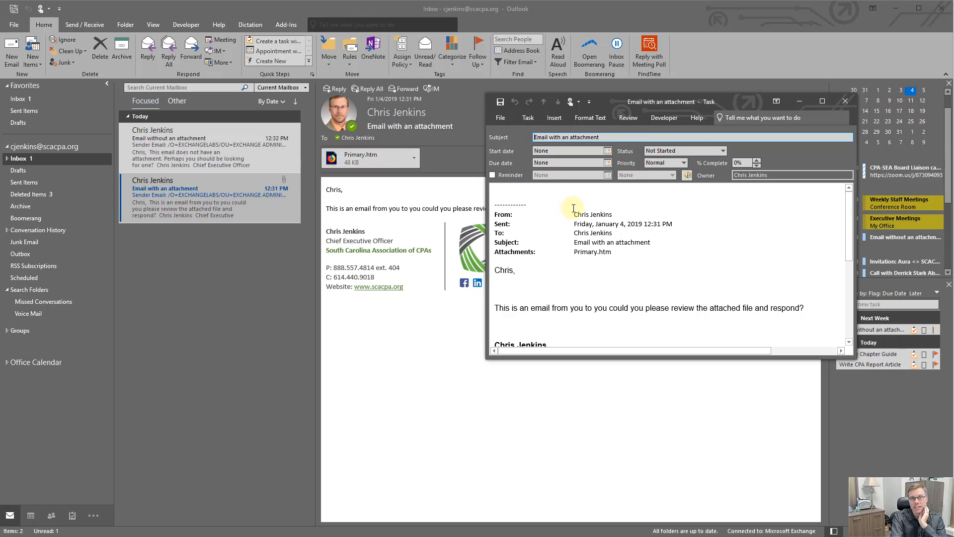
pyautogui.click(845, 107)
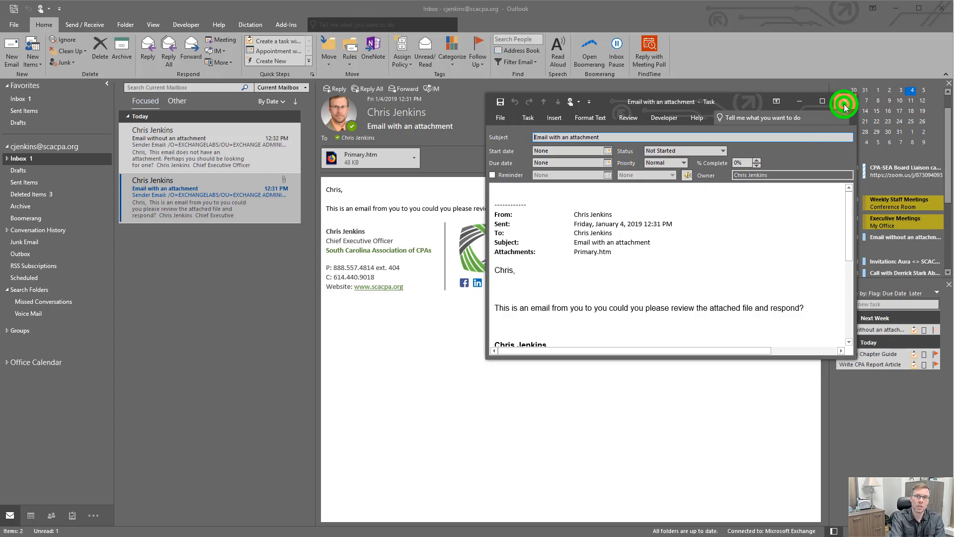
# - Delete the "Email without an attachment" task and the matching Monday 12:00 PM appointment
pyautogui.click(862, 381)
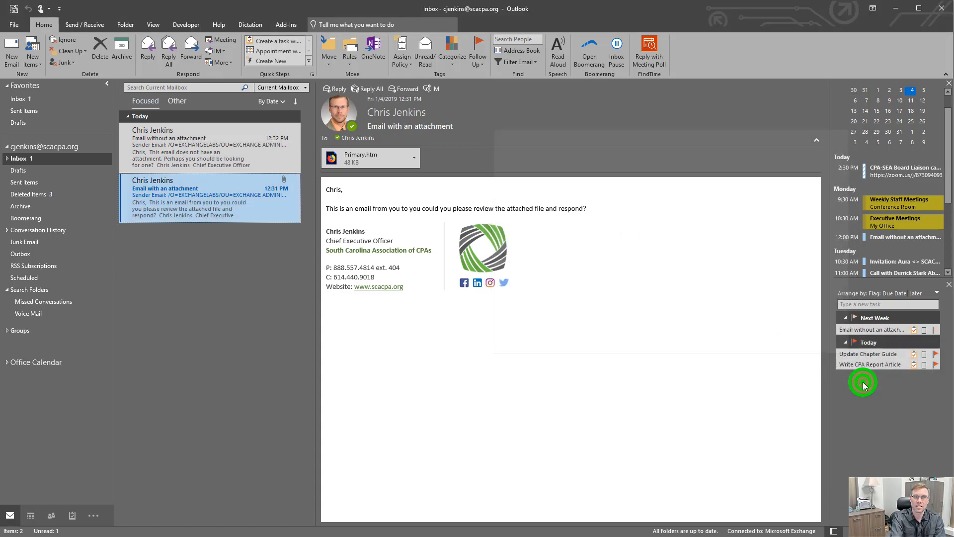
pyautogui.rightClick(879, 334)
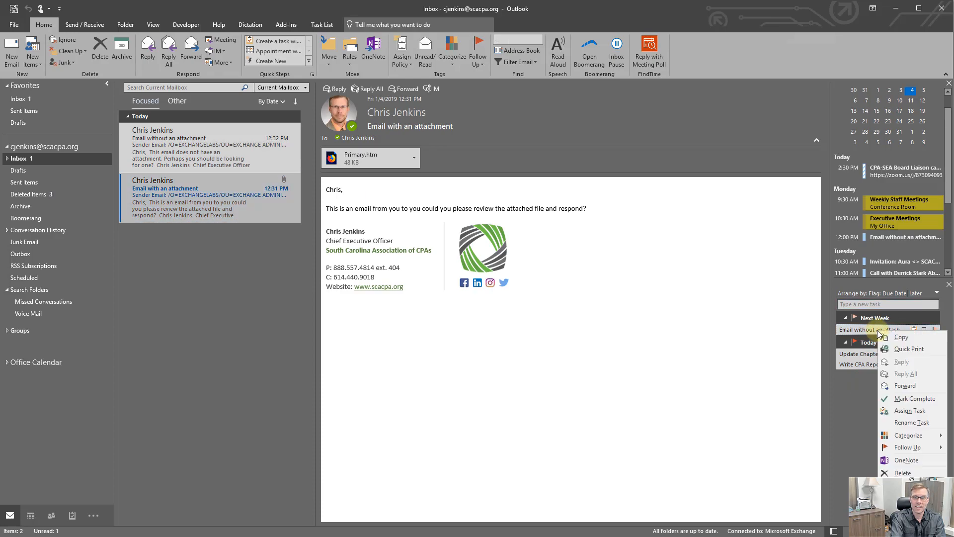
pyautogui.click(901, 473)
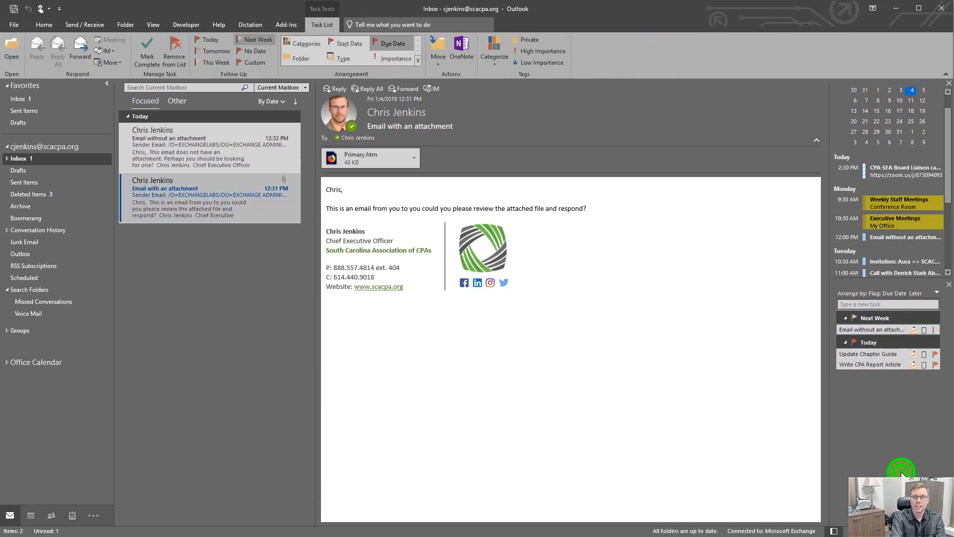
pyautogui.doubleClick(887, 237)
pyautogui.click(203, 89)
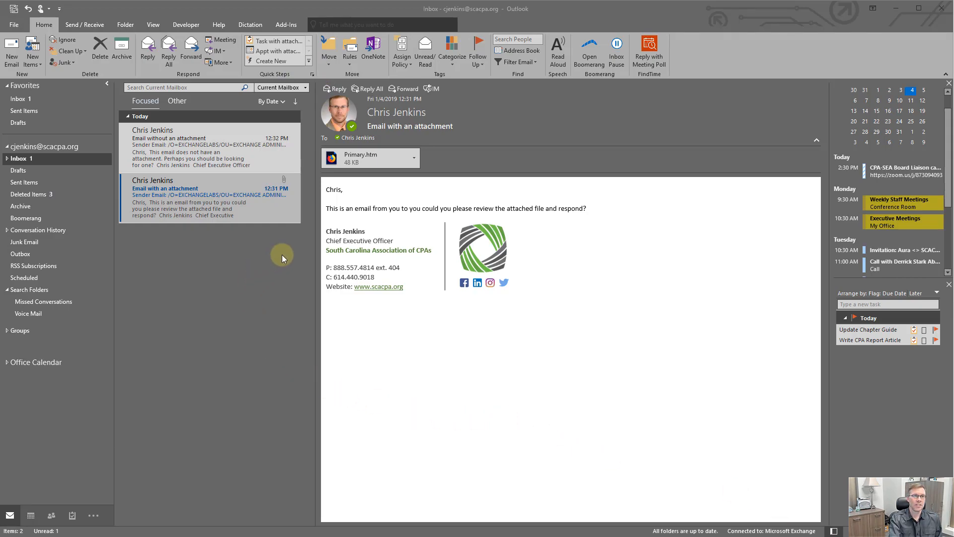
# - Search the commands for "quick" and open the Manage Quick Steps dialog
pyautogui.click(345, 25)
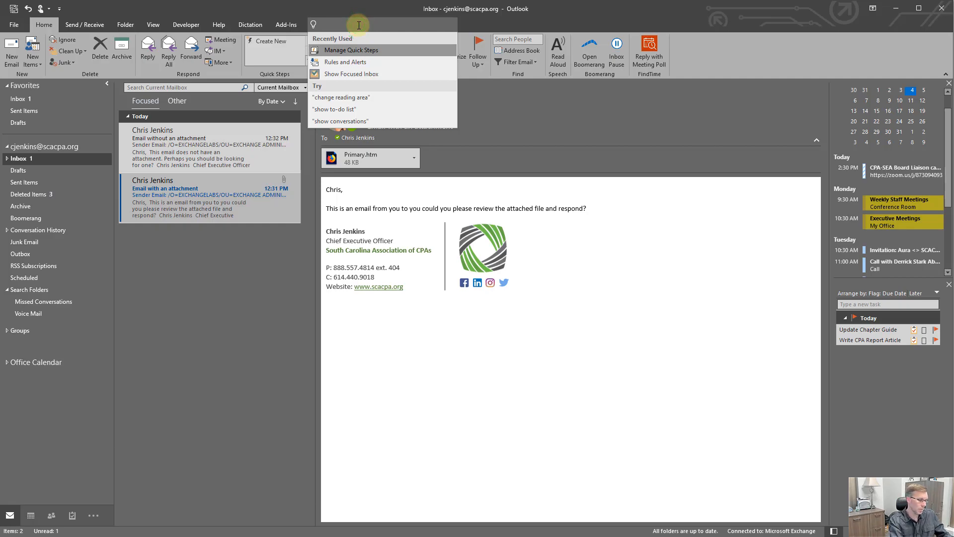
pyautogui.write('quick')
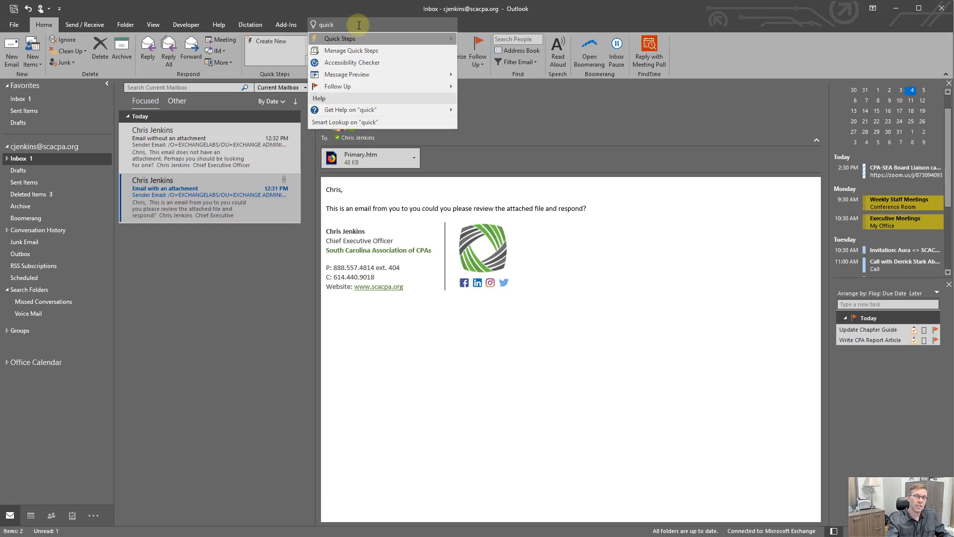
pyautogui.click(359, 37)
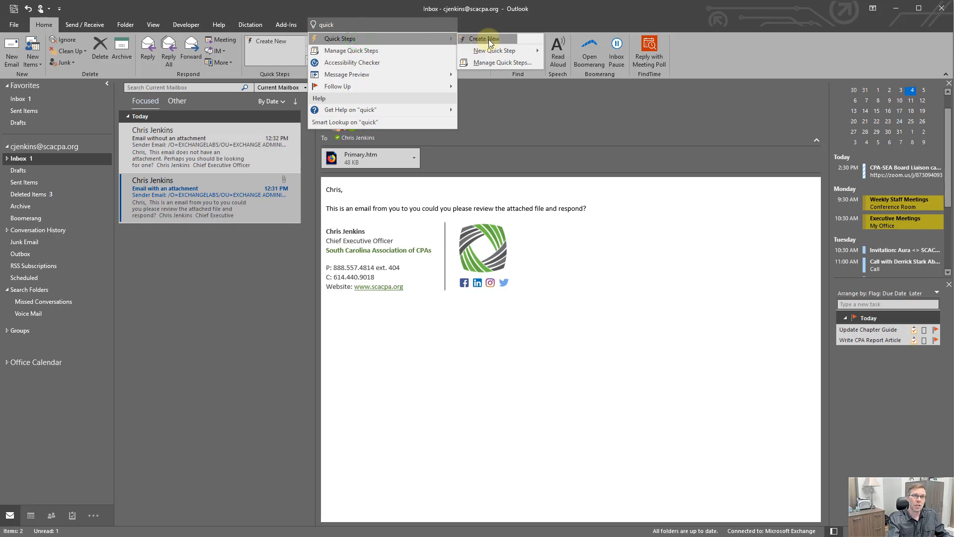
pyautogui.click(491, 61)
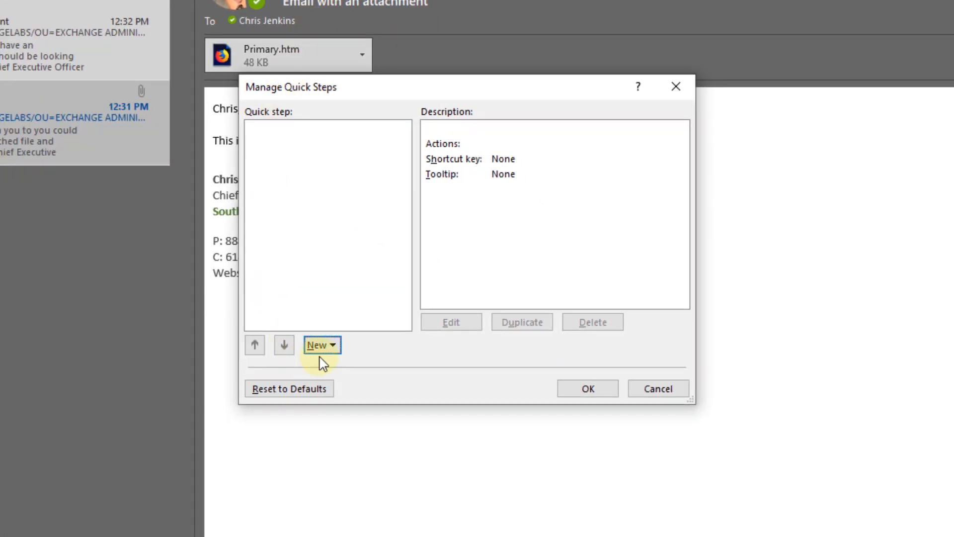
# - Add a new custom quick step with the action "Create a task with attachment"
pyautogui.click(319, 346)
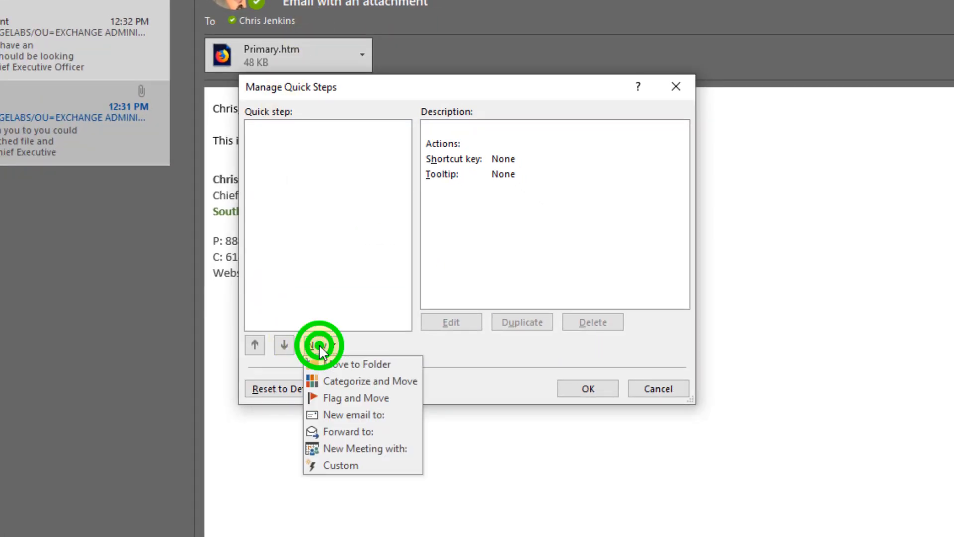
pyautogui.click(331, 463)
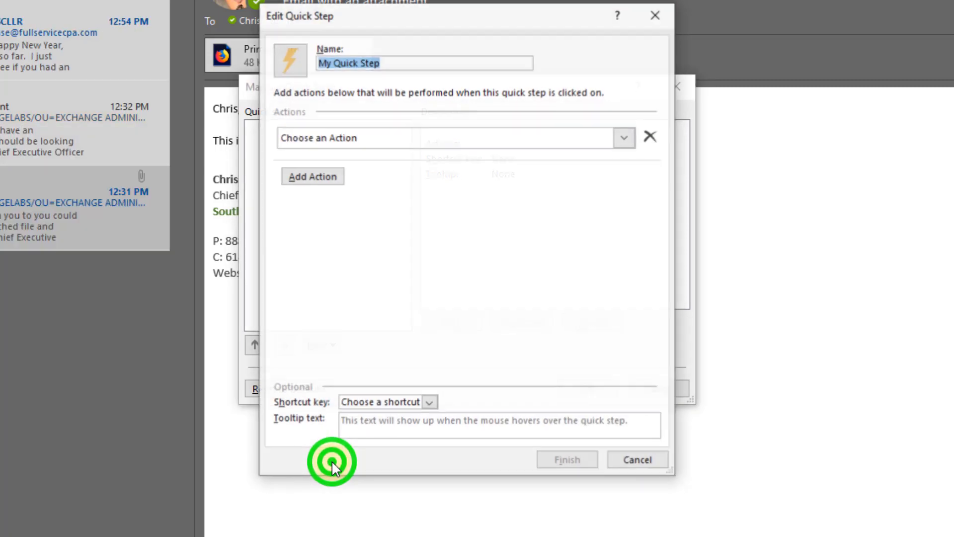
pyautogui.click(376, 141)
pyautogui.scroll(-3, 382, 293)
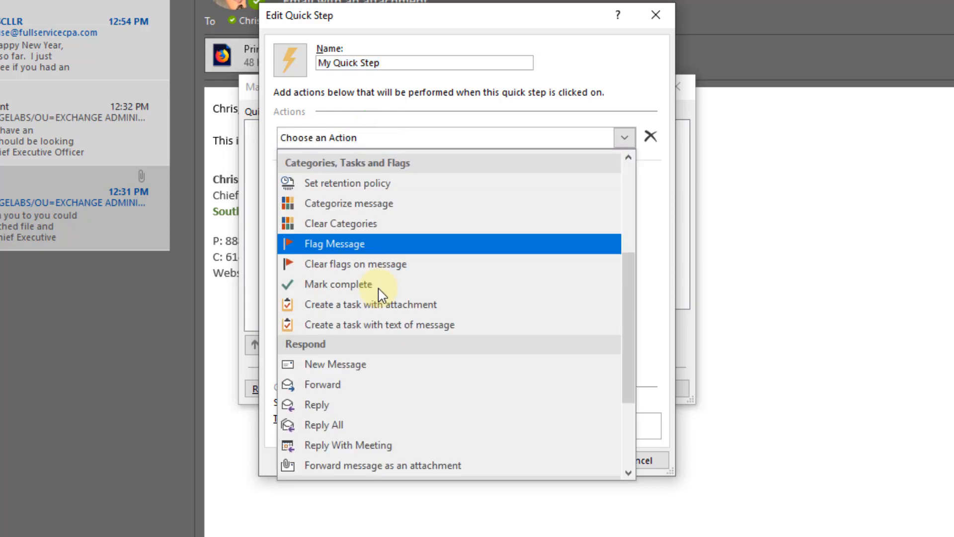
pyautogui.click(384, 304)
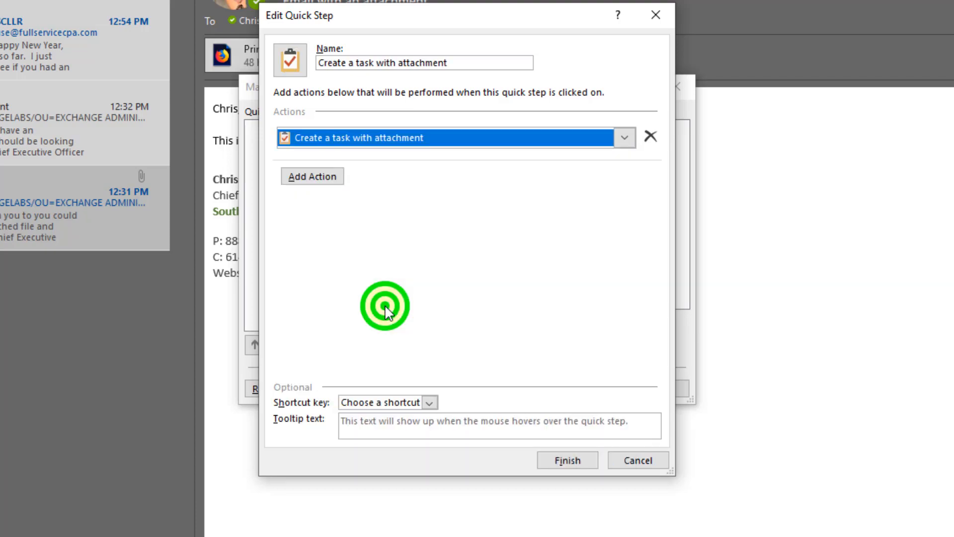
# - Name the quick step "Task with attachment", assign it the CTRL+SHIFT+1 shortcut, and finish it
pyautogui.click(361, 62)
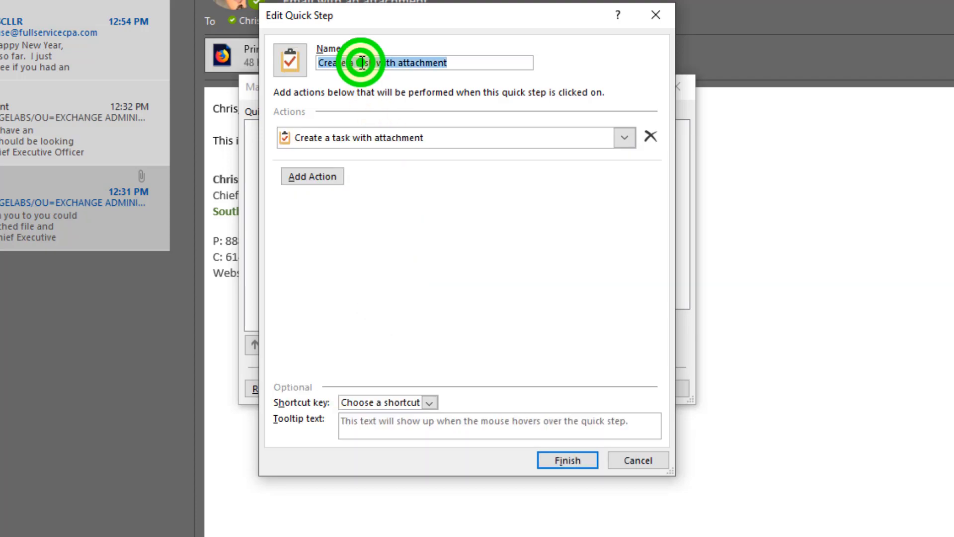
pyautogui.moveTo(361, 62); pyautogui.dragTo(306, 60)
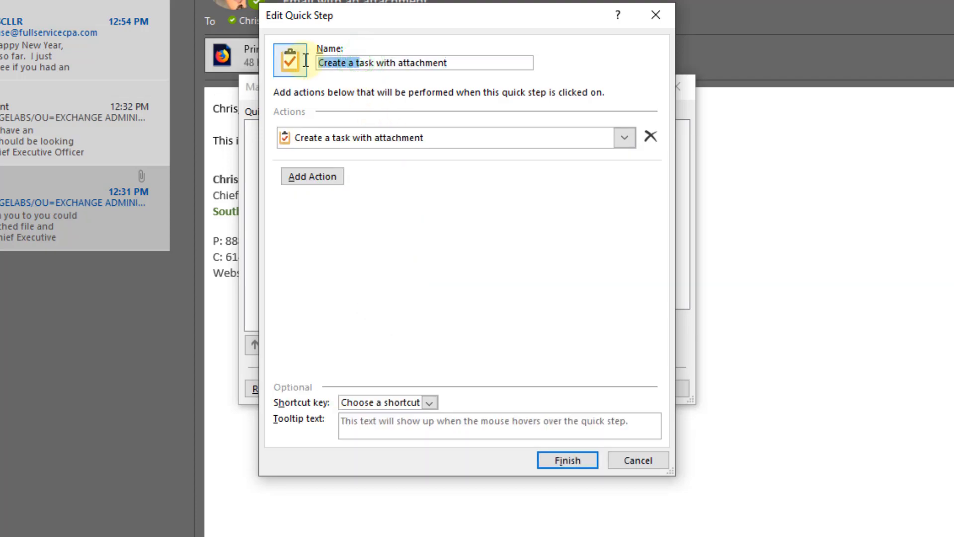
pyautogui.write('T')
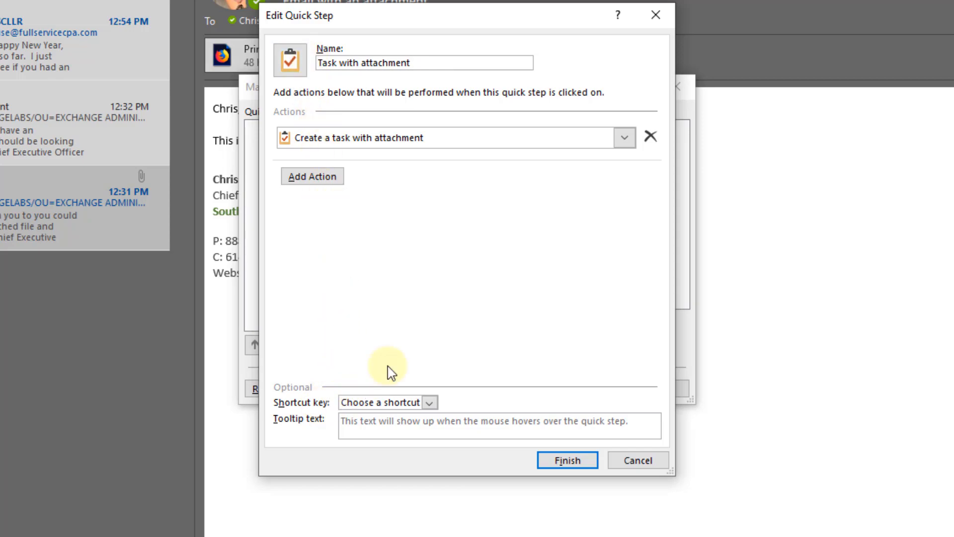
pyautogui.click(430, 404)
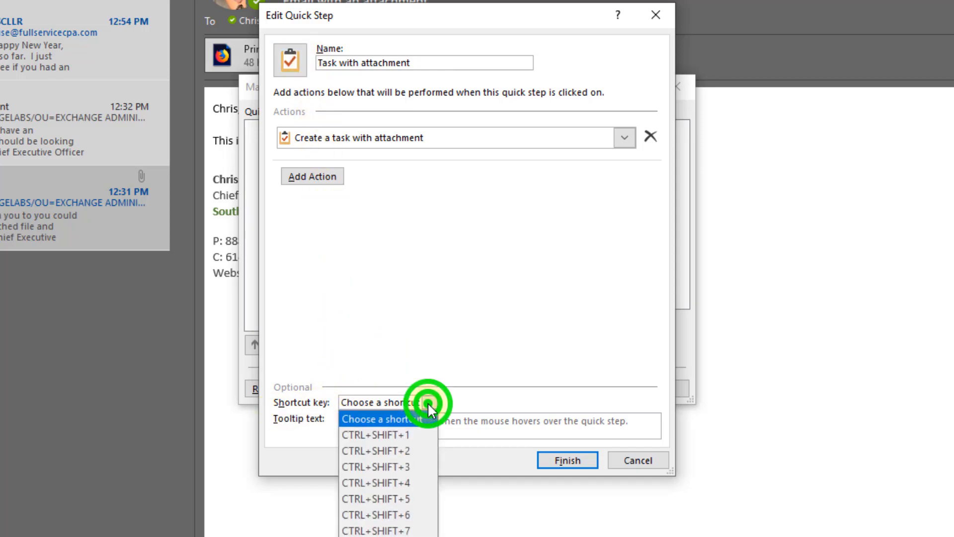
pyautogui.click(403, 436)
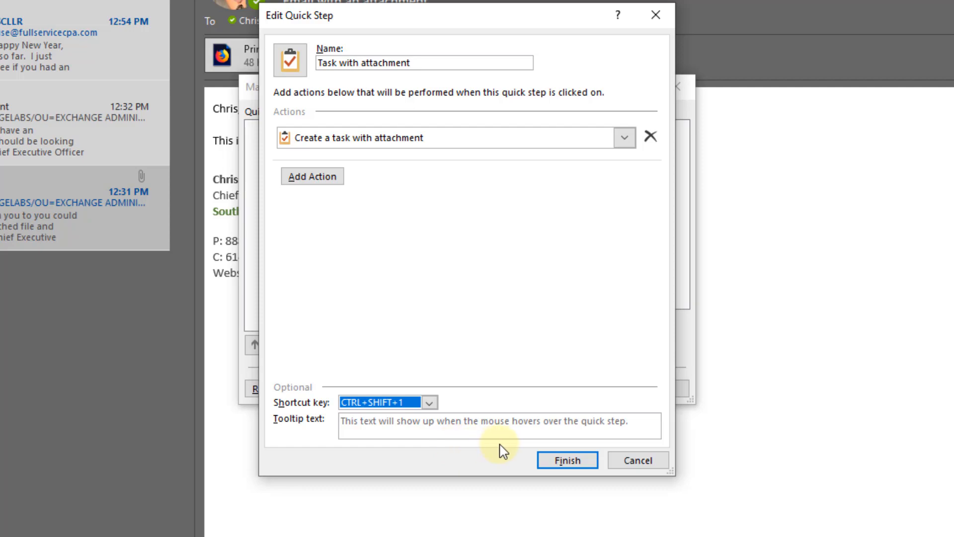
pyautogui.click(563, 463)
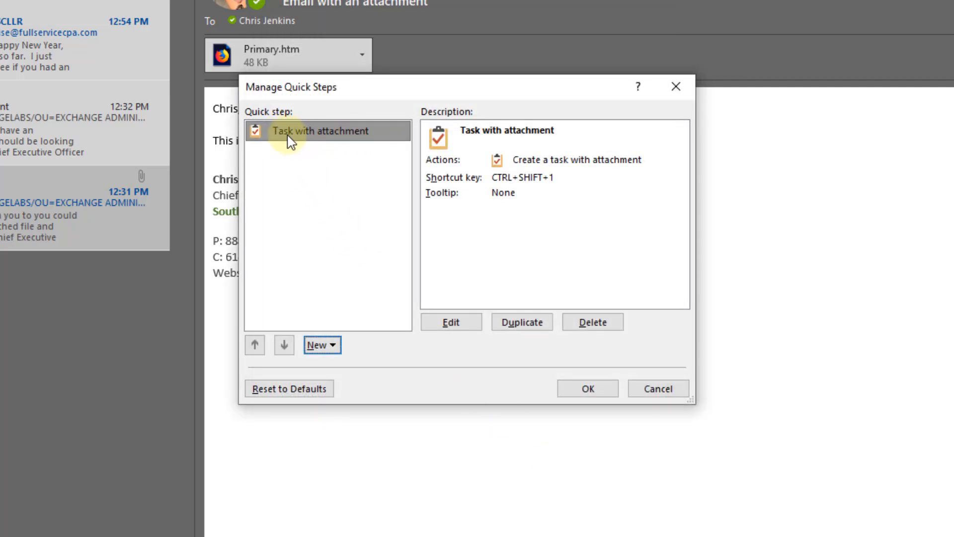
# - Add a new custom quick step with the action "Create an appointment with attachment"
pyautogui.click(331, 347)
pyautogui.click(344, 467)
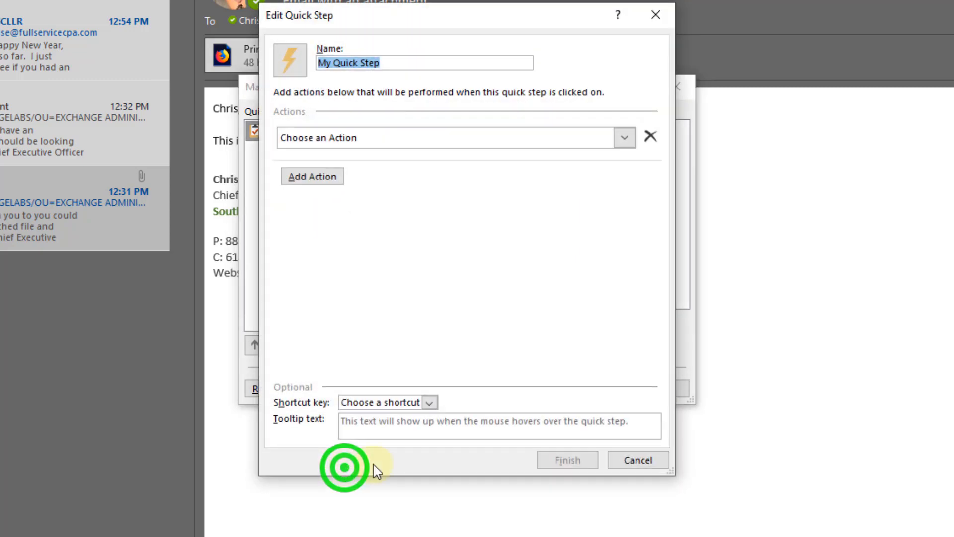
pyautogui.click(488, 142)
pyautogui.scroll(-5, 485, 288)
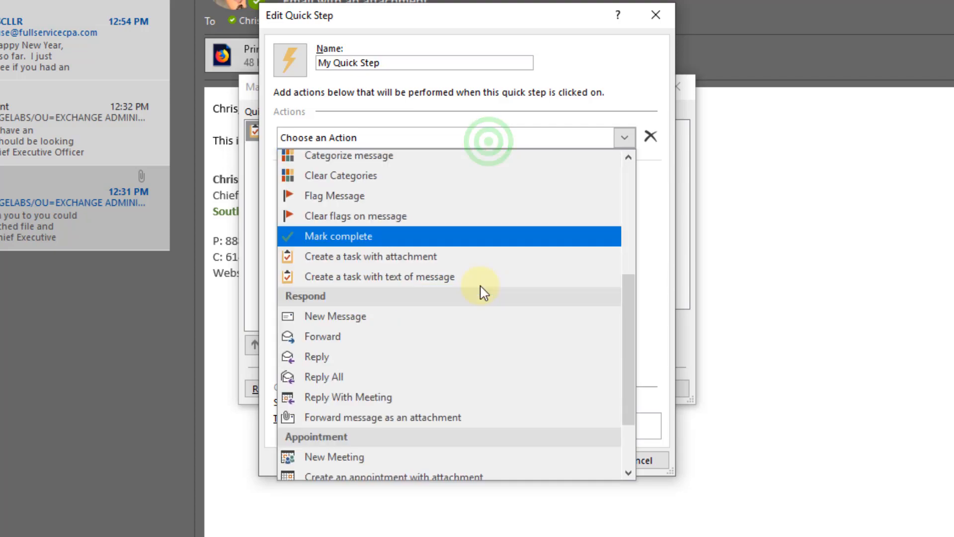
pyautogui.scroll(-1, 472, 294)
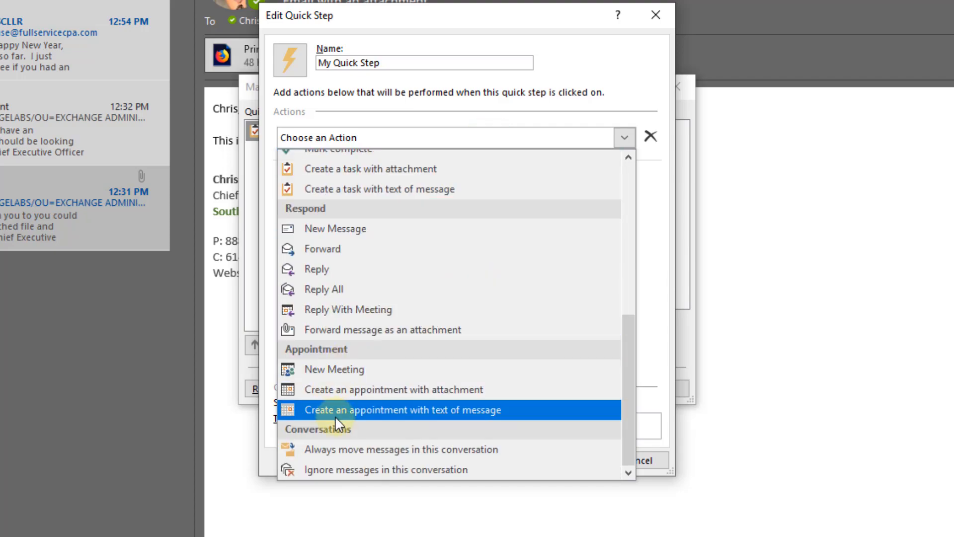
pyautogui.click(392, 389)
# - Name the quick step "Appt with attachment", assign it the CTRL+SHIFT+2 shortcut, and save the quick steps
pyautogui.click(368, 62)
pyautogui.click(369, 62)
pyautogui.moveTo(370, 62); pyautogui.dragTo(300, 60)
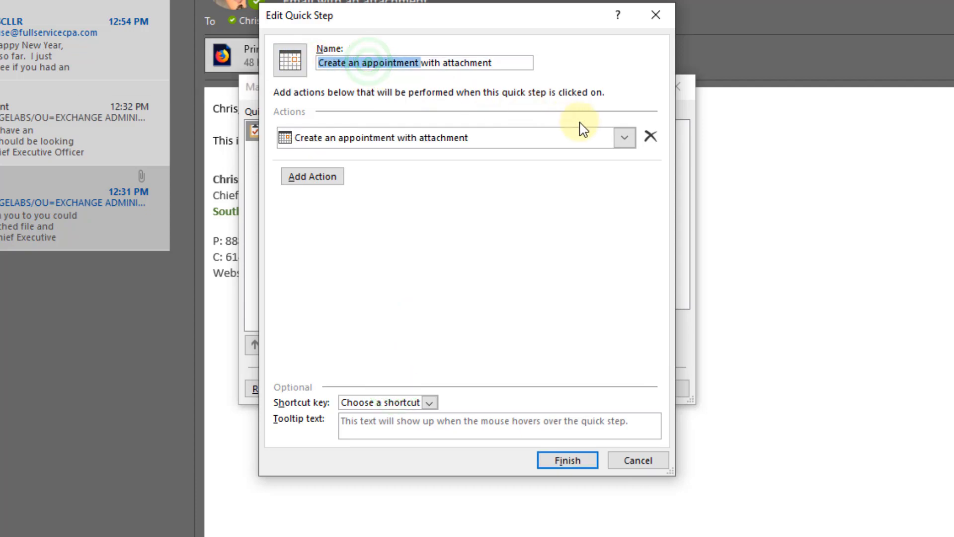
pyautogui.write('Appt')
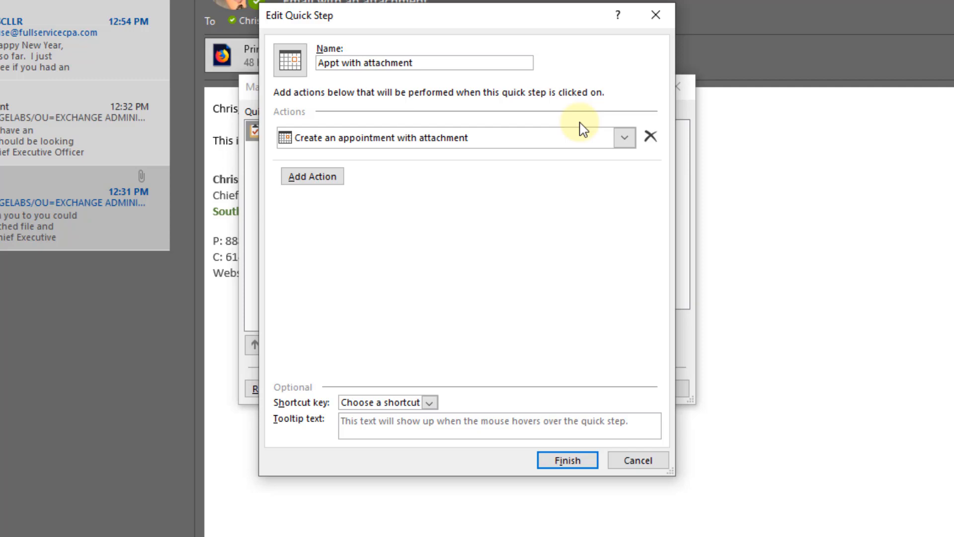
pyautogui.click(425, 404)
pyautogui.click(404, 450)
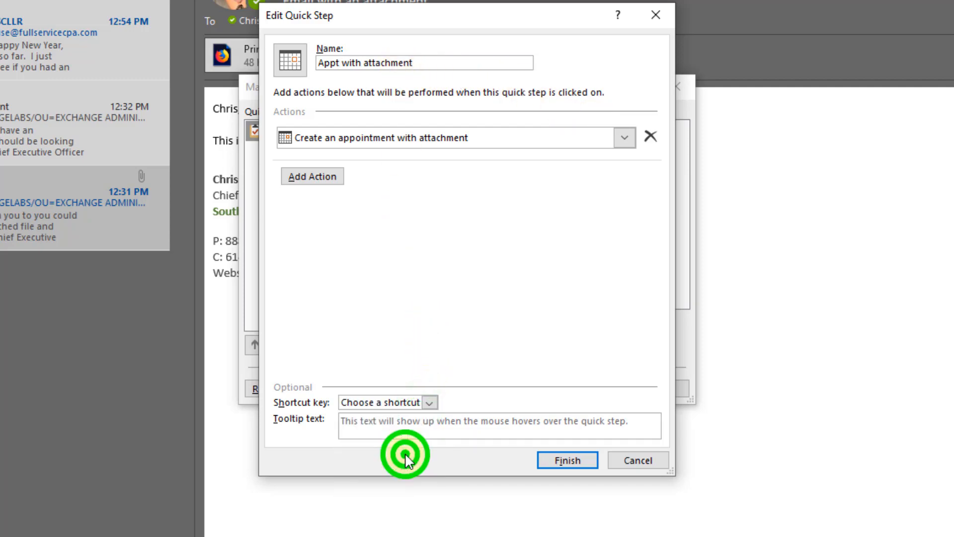
pyautogui.click(575, 463)
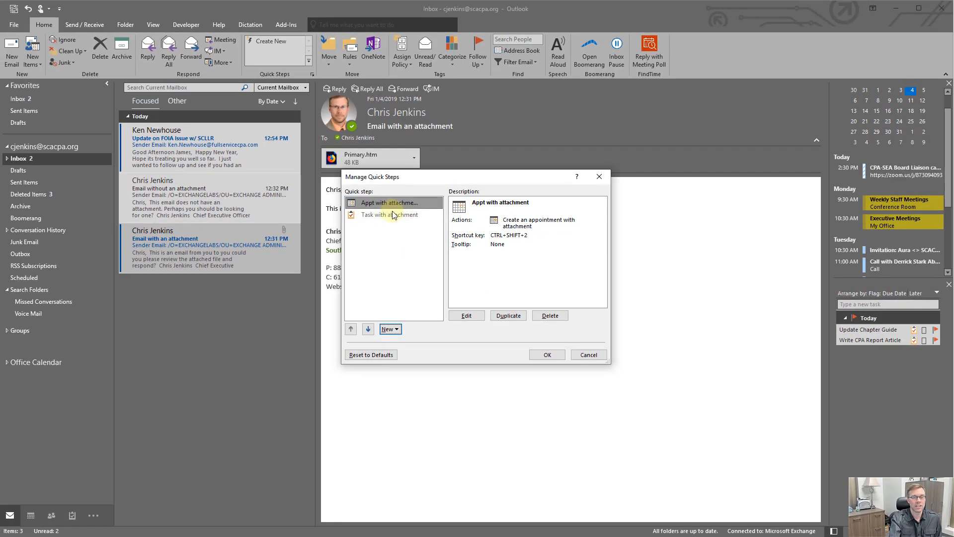
pyautogui.click(550, 354)
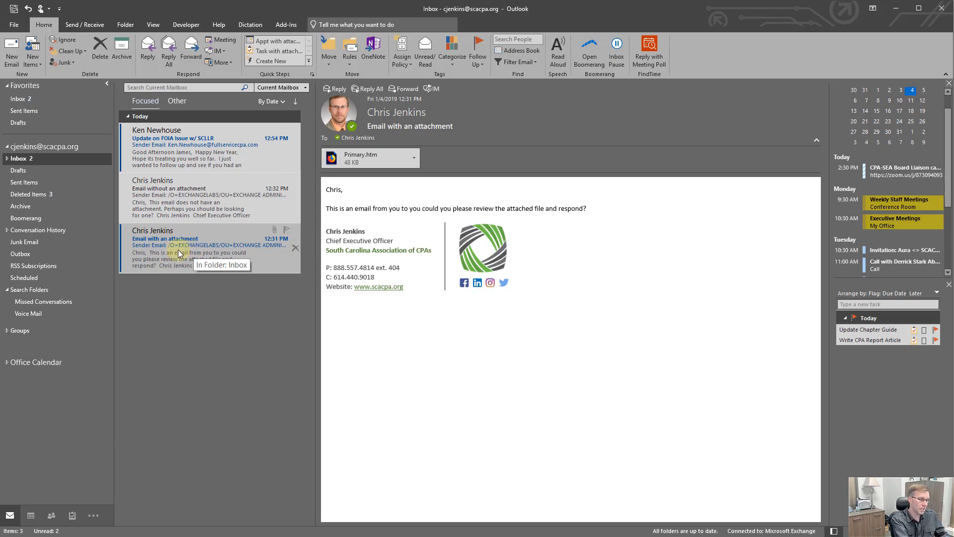
# - Create a task from "Email with an attachment" using the task quick step, set its start date to Mon 1/7/2019, and save it
pyautogui.hotkey('ctrl', 'shift', '2')
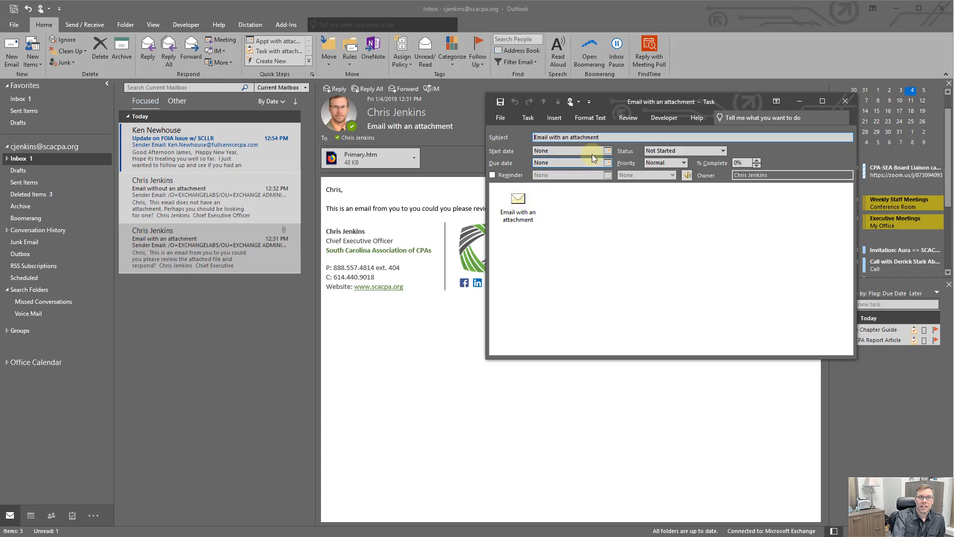
pyautogui.click(608, 151)
pyautogui.click(546, 193)
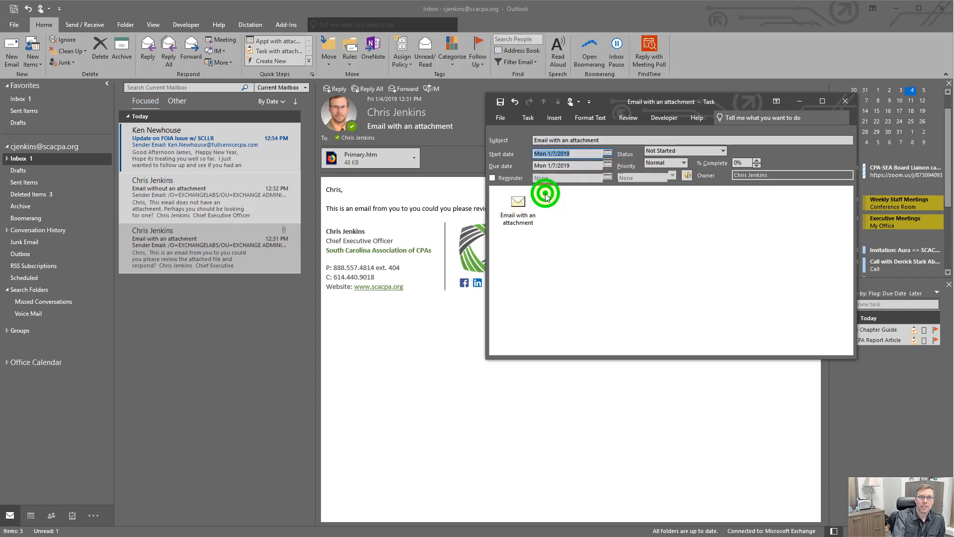
pyautogui.click(501, 103)
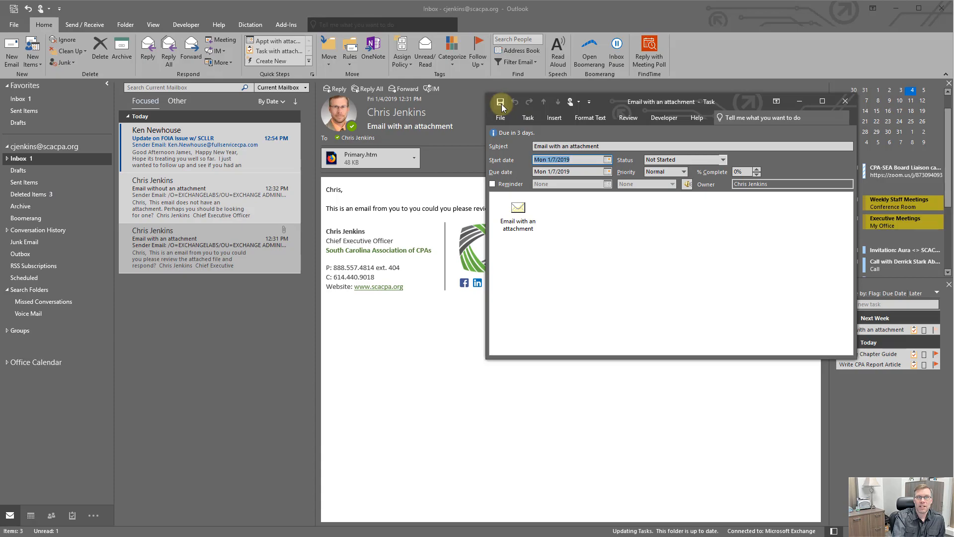
pyautogui.click(846, 101)
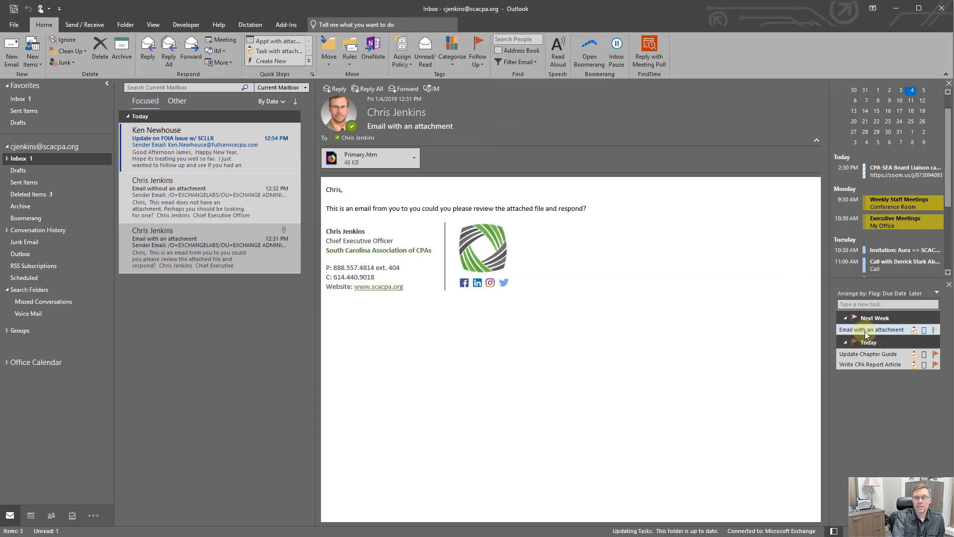
# - Open the "Email with an attachment" task and examine the email attached inside it
pyautogui.doubleClick(862, 329)
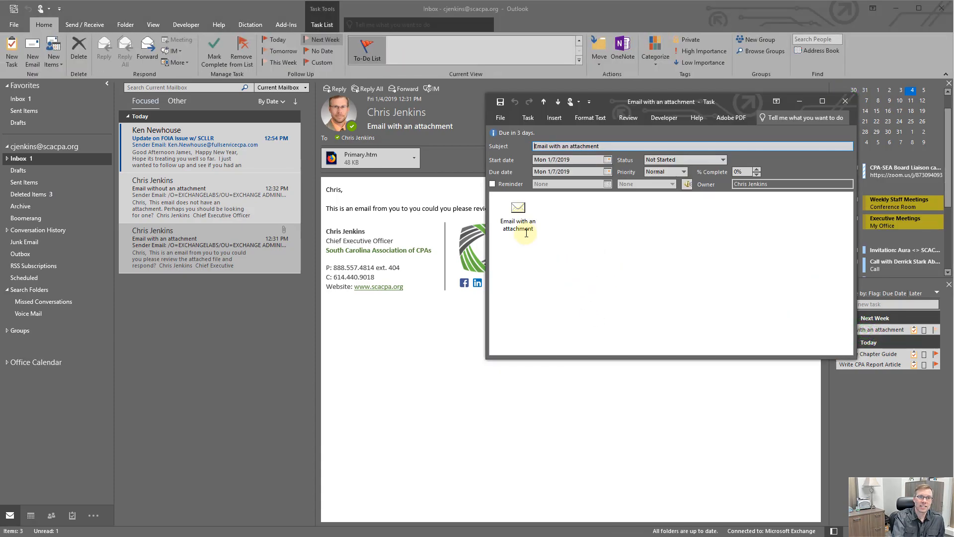
pyautogui.doubleClick(519, 212)
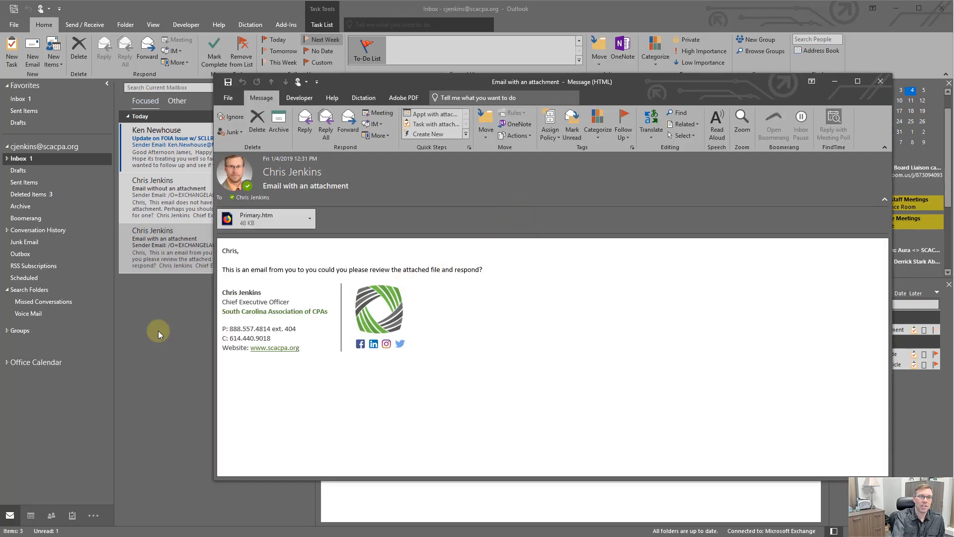
pyautogui.click(881, 81)
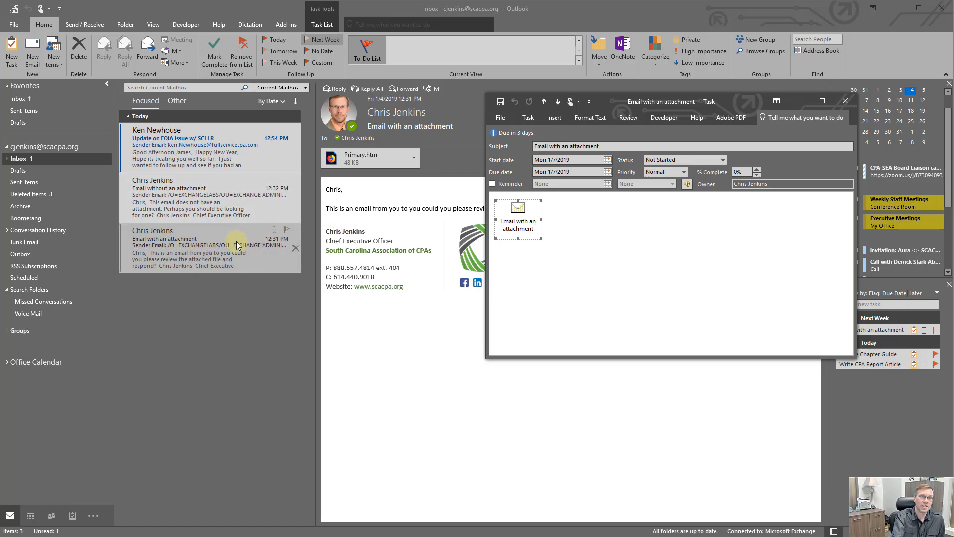
# - Create an appointment from "Email with an attachment" using the appointment quick step, starting Mon 1/14/2019 at 12:00 PM, and save it
pyautogui.click(222, 207)
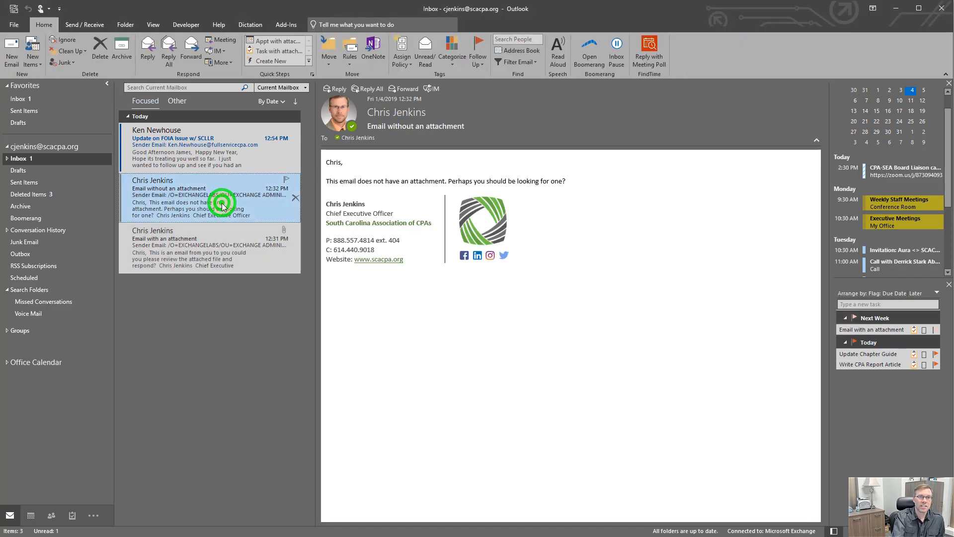
pyautogui.click(209, 251)
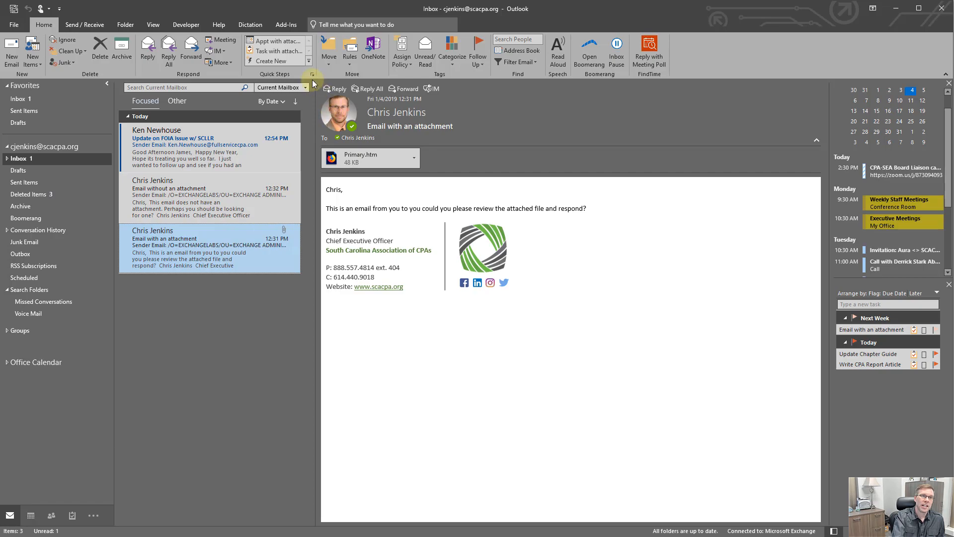
pyautogui.click(273, 41)
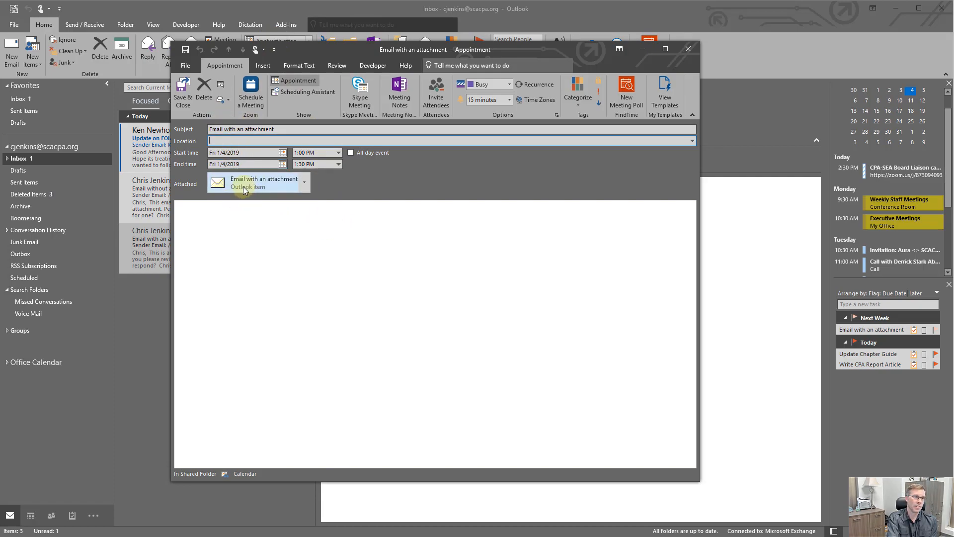
pyautogui.click(282, 153)
pyautogui.click(219, 205)
pyautogui.click(338, 153)
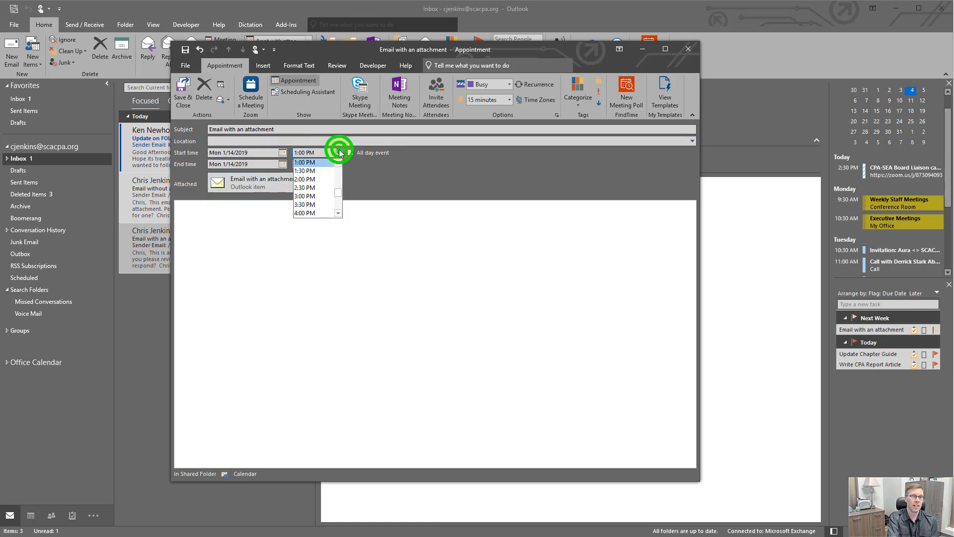
pyautogui.scroll(2, 330, 191)
pyautogui.click(317, 180)
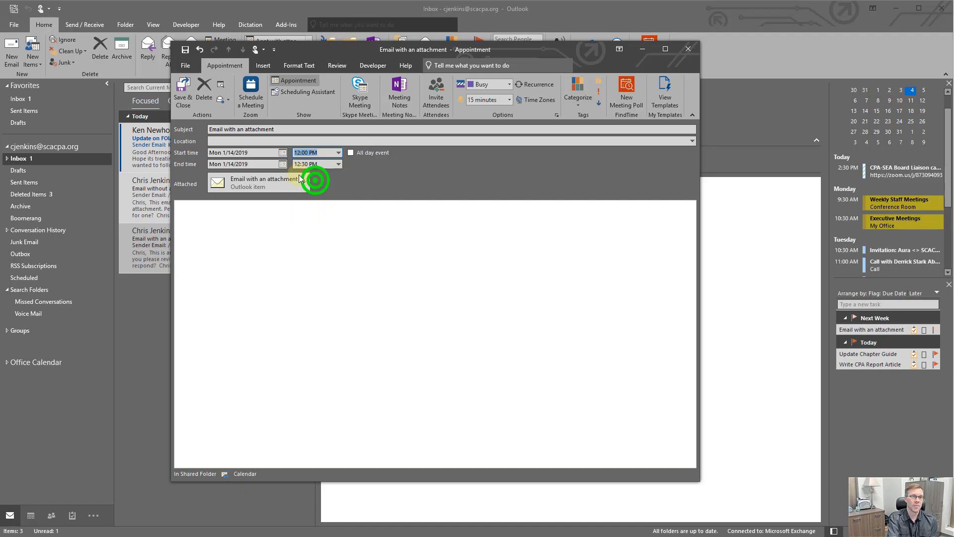
pyautogui.click(187, 104)
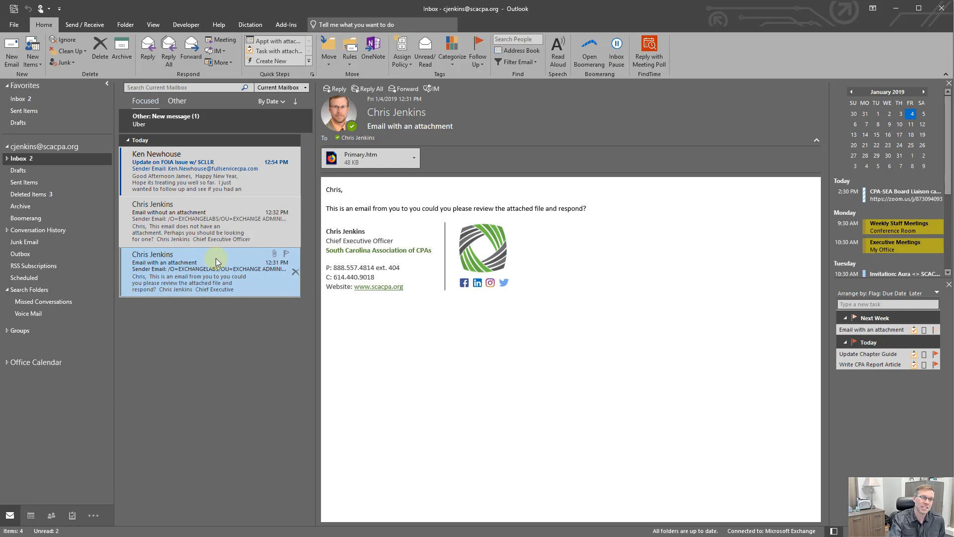
# - Show the calendar week of January 6 - 12, 2019, with an enlarged daily task list
pyautogui.click(35, 517)
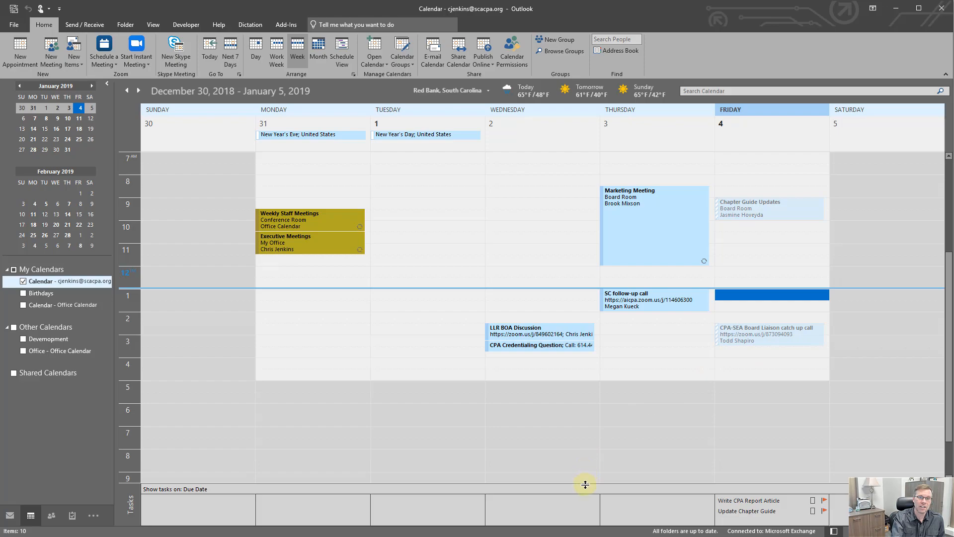
pyautogui.moveTo(587, 483); pyautogui.dragTo(590, 432)
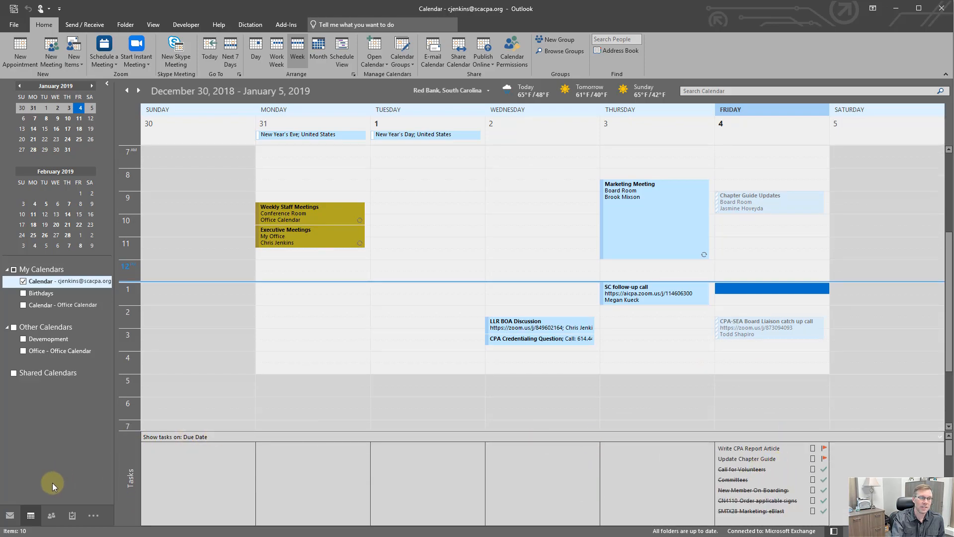
pyautogui.click(26, 118)
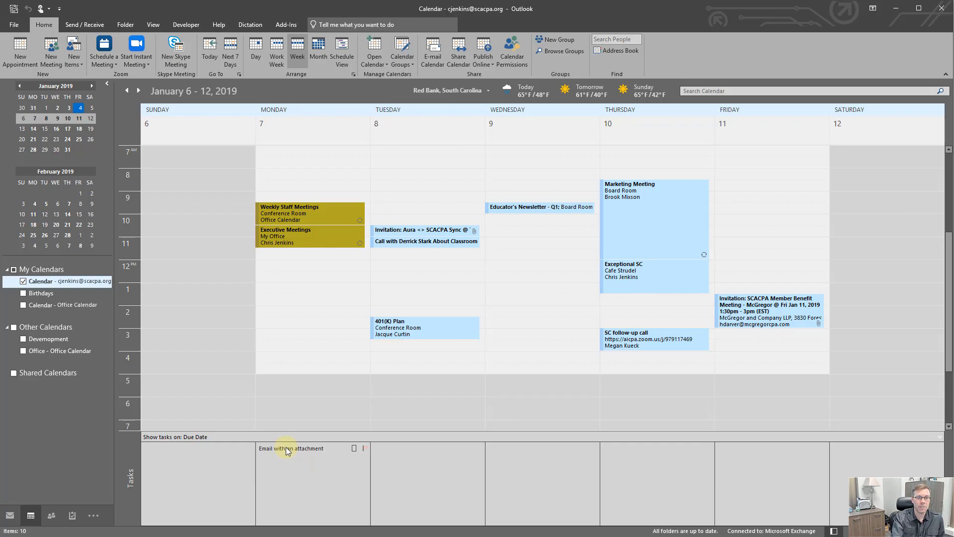
# - Reschedule the "Email with an attachment" task to Wednesday, January 9, in the calendar's daily task list
pyautogui.moveTo(292, 451)
pyautogui.moveTo(291, 450); pyautogui.dragTo(417, 462)
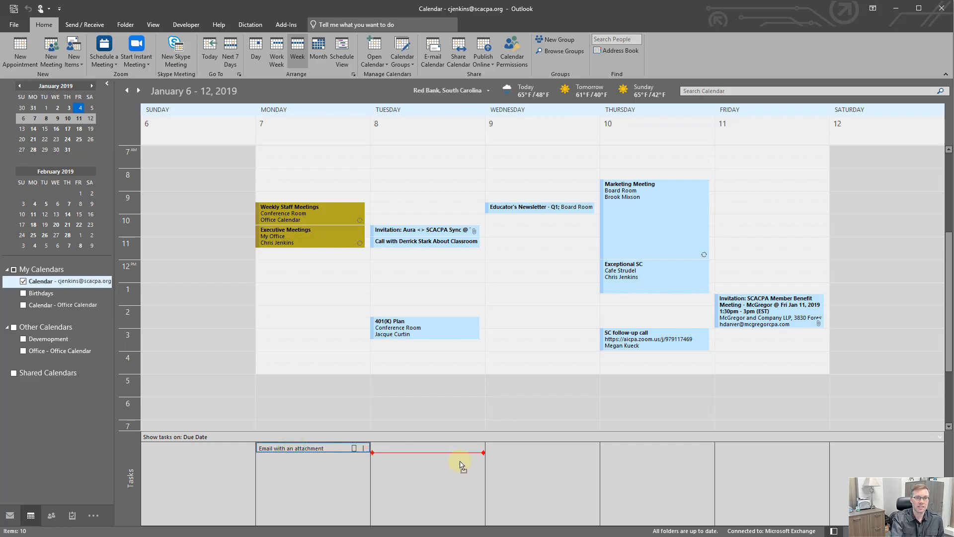
pyautogui.moveTo(493, 467); pyautogui.dragTo(566, 467)
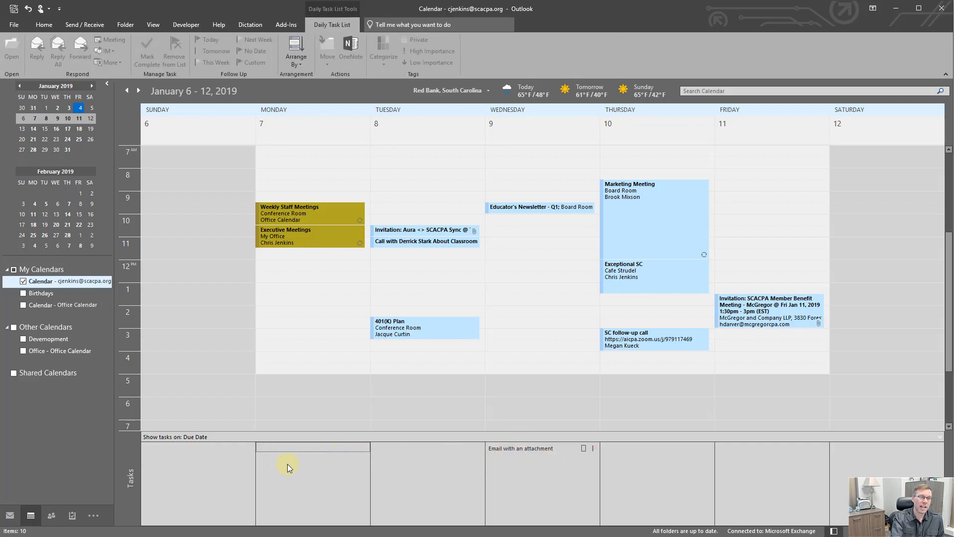
# - Return to the inbox and delete the "Email without an attachment" and "Email with an attachment" messages
pyautogui.click(11, 516)
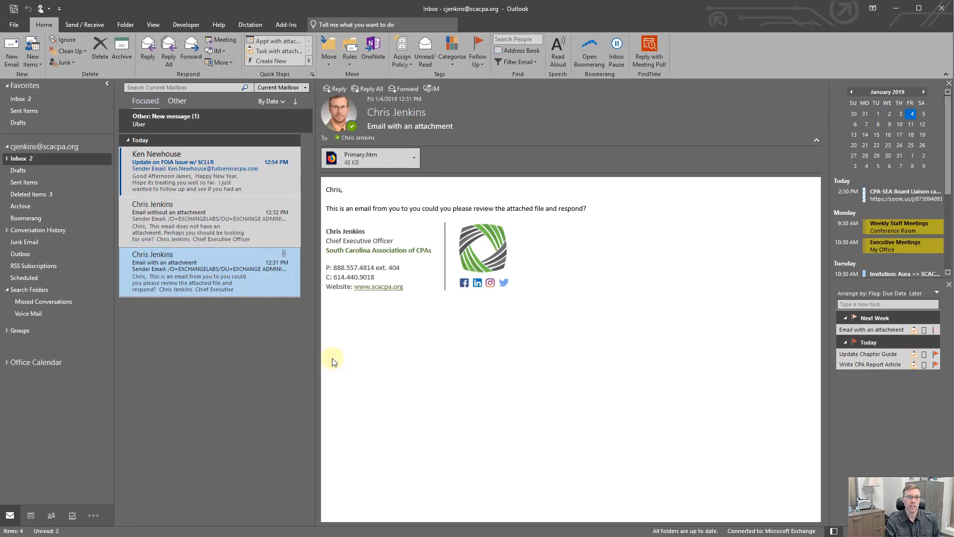
pyautogui.click(295, 224)
pyautogui.click(295, 224)
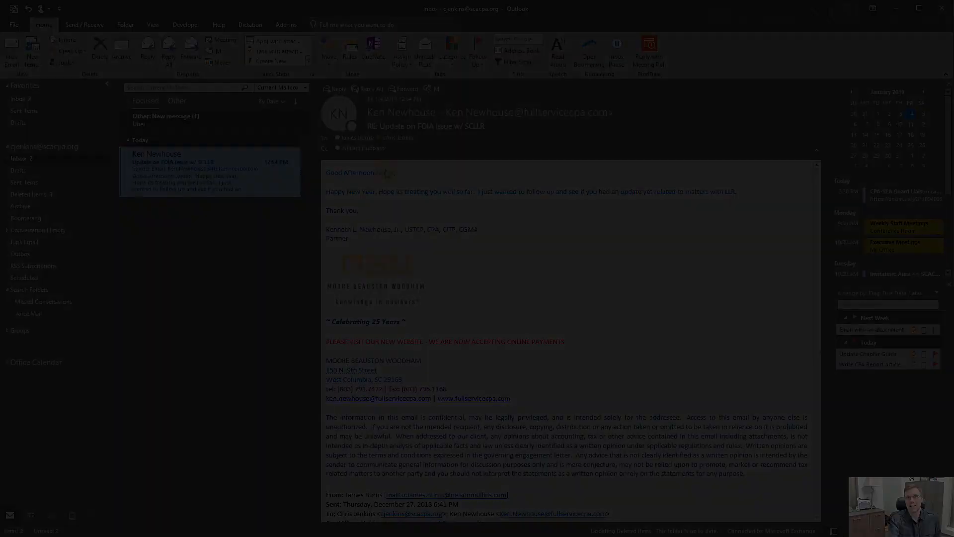